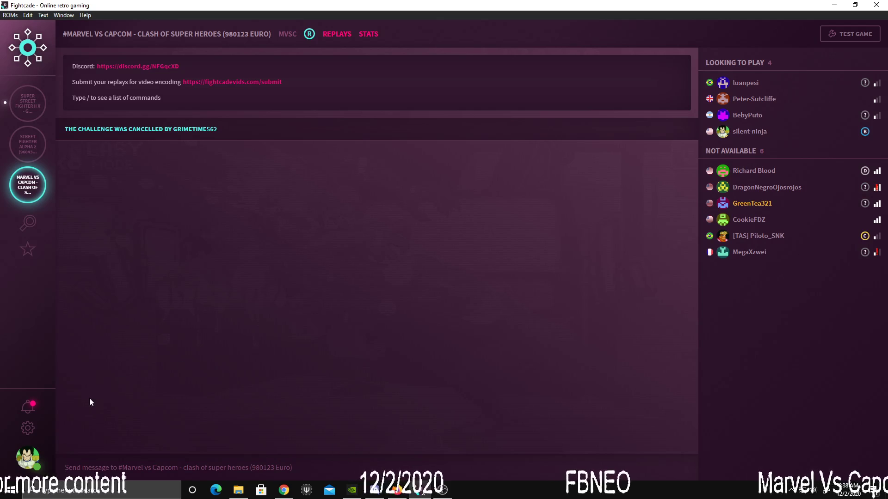
- Set Smoothing / Input lag to Automatic in the Fightcade settings
{"action": "left_click", "coordinate": [28, 429]}
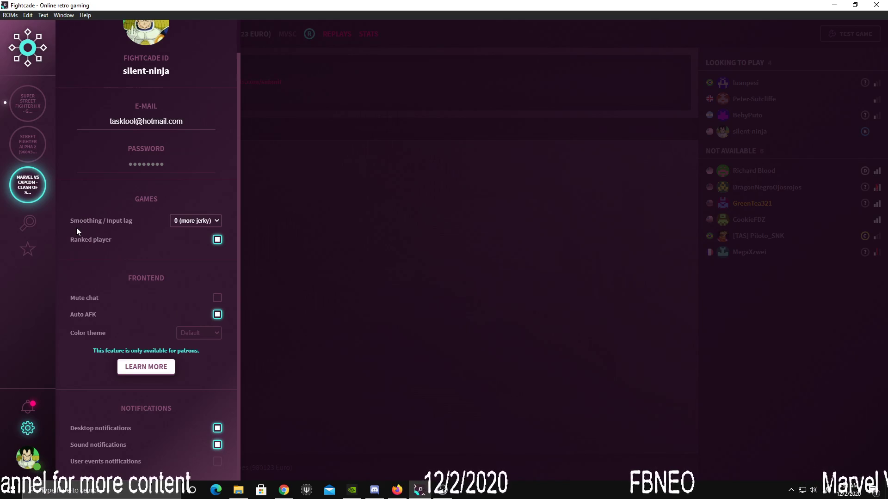
{"action": "left_click", "coordinate": [208, 221]}
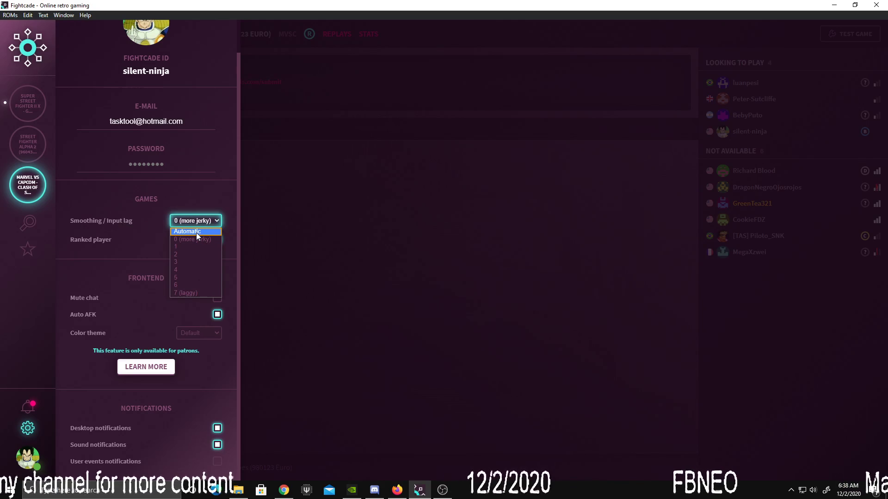
{"action": "left_click", "coordinate": [196, 231]}
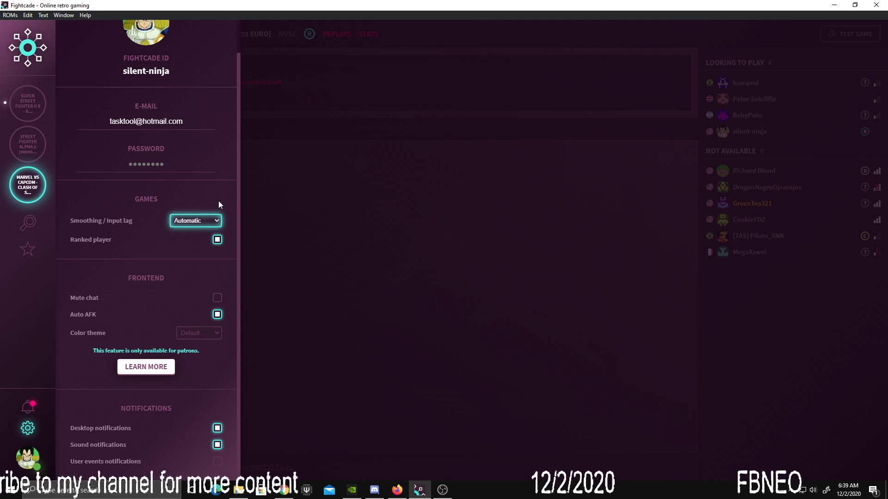
- Set Smoothing / Input lag to 0 (more jerky) and close the settings
{"action": "left_click", "coordinate": [219, 218]}
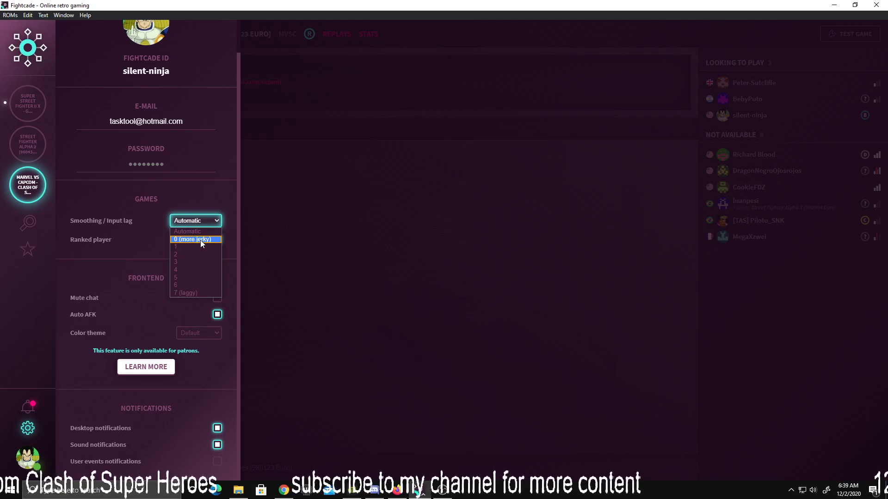
{"action": "left_click", "coordinate": [201, 239]}
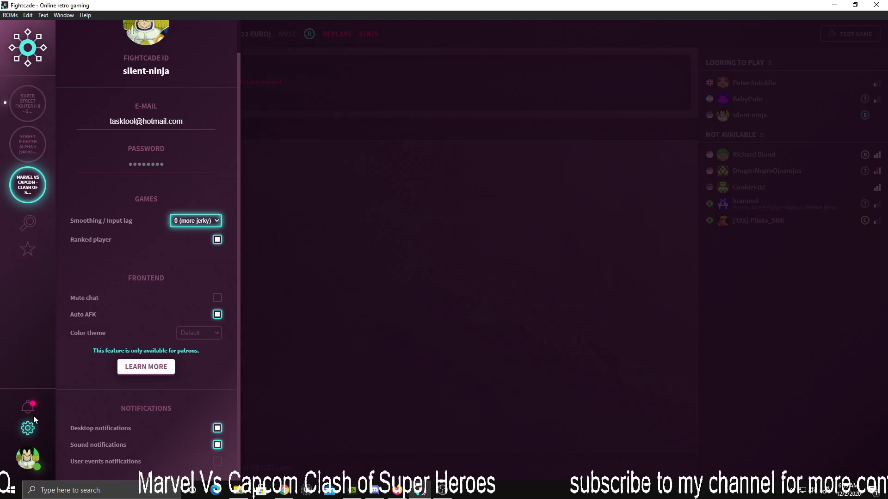
{"action": "left_click", "coordinate": [29, 426]}
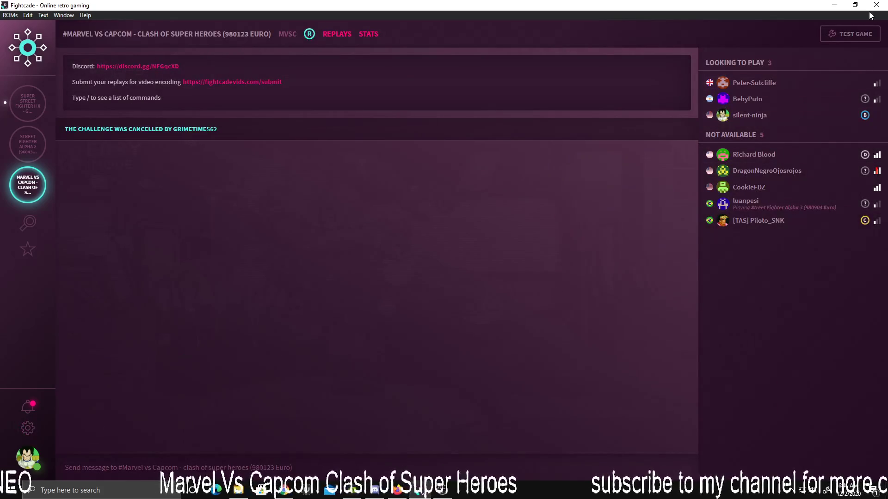
- Launch a test game of Marvel vs Capcom and open the system volume mixer
{"action": "left_click", "coordinate": [854, 34]}
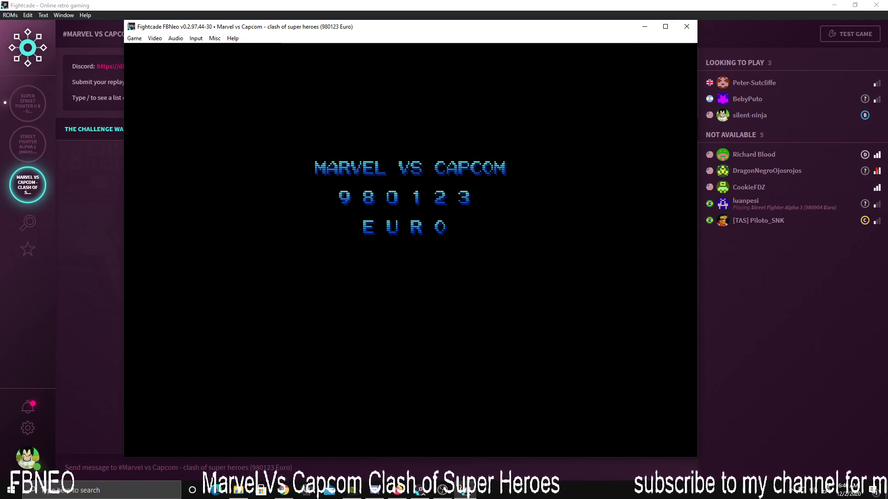
{"action": "left_click", "coordinate": [813, 490]}
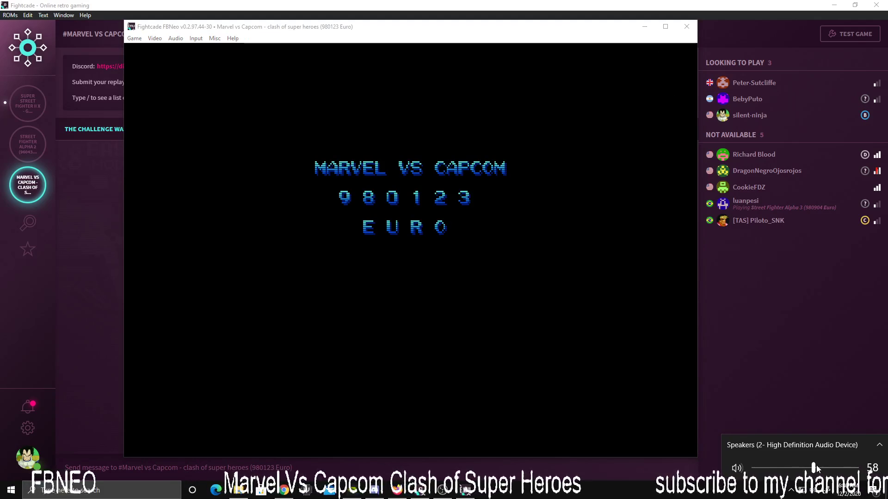
{"action": "right_click", "coordinate": [812, 490]}
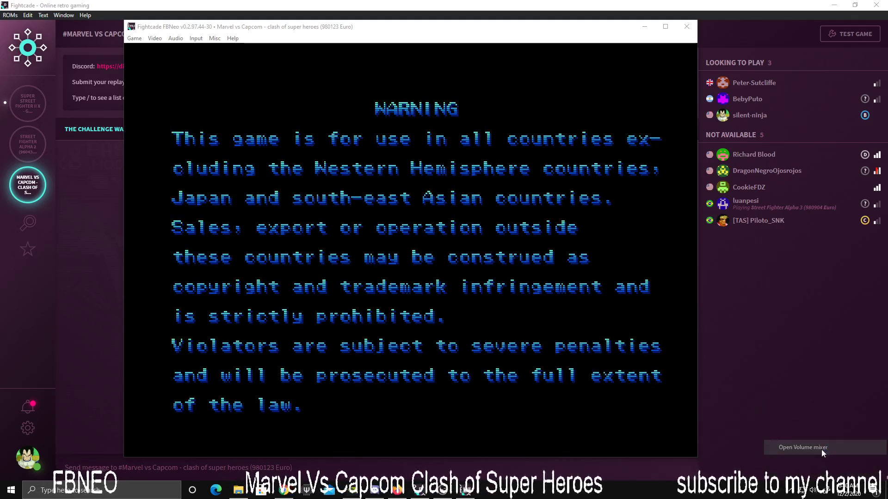
{"action": "left_click", "coordinate": [821, 448]}
{"action": "left_click", "coordinate": [878, 326]}
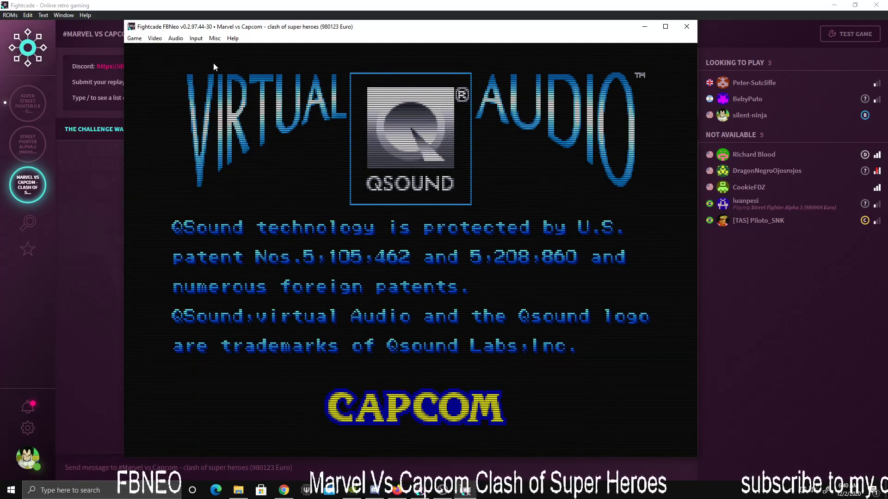
- Set the emulator's Runahead option to Disabled
{"action": "left_click", "coordinate": [156, 39]}
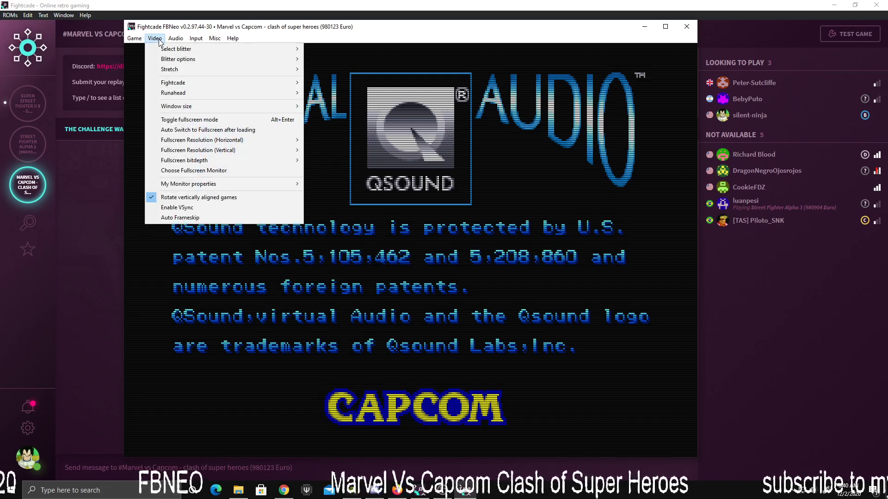
{"action": "mouse_move", "coordinate": [224, 95]}
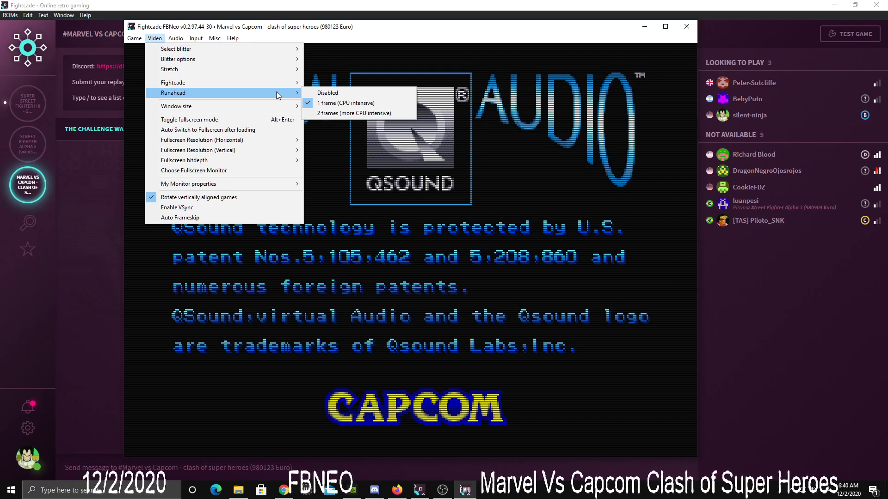
{"action": "left_click", "coordinate": [327, 93]}
- Set Runahead to 1 frame (CPU intensive) and dismiss the information dialog
{"action": "left_click", "coordinate": [157, 39]}
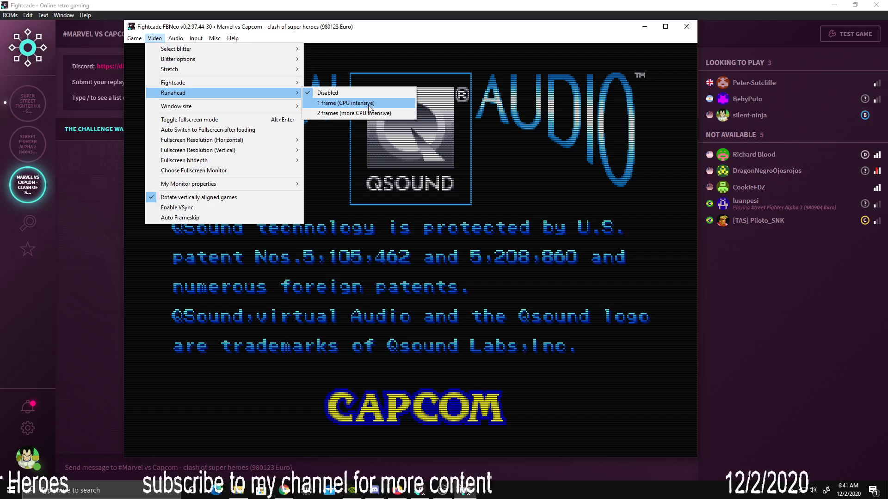
{"action": "left_click", "coordinate": [369, 103]}
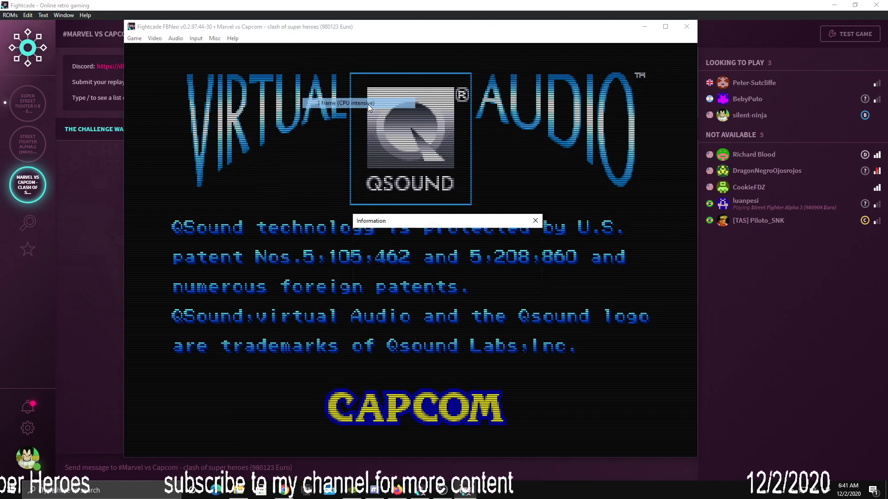
{"action": "left_click", "coordinate": [508, 280]}
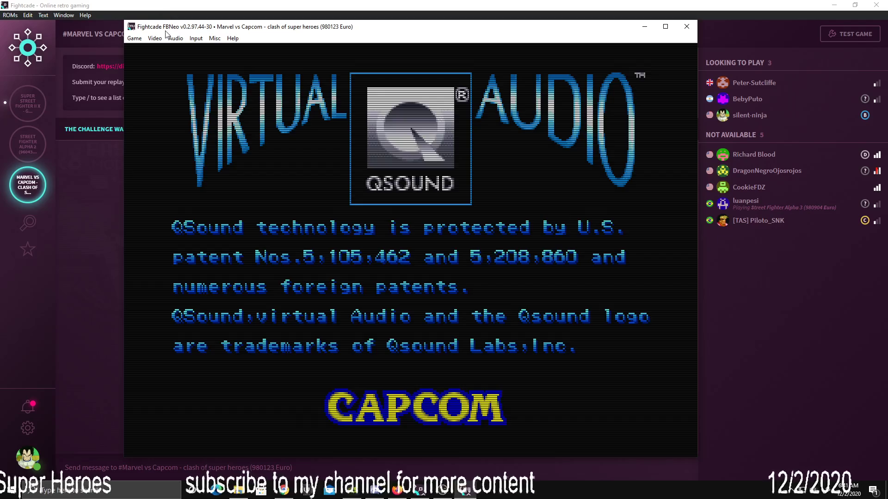
- Review the emulator's Runahead choices and Fightcade's Smoothing / Input lag setting, returning to the running game
{"action": "left_click", "coordinate": [155, 38]}
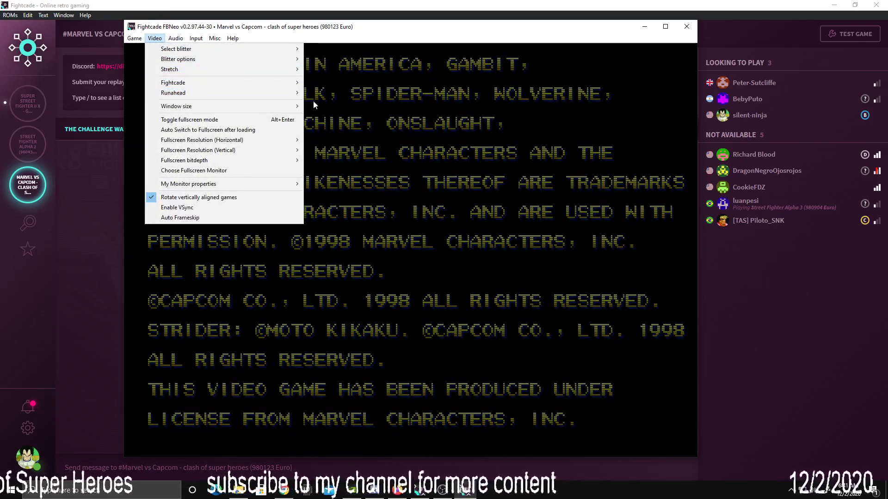
{"action": "mouse_move", "coordinate": [291, 93]}
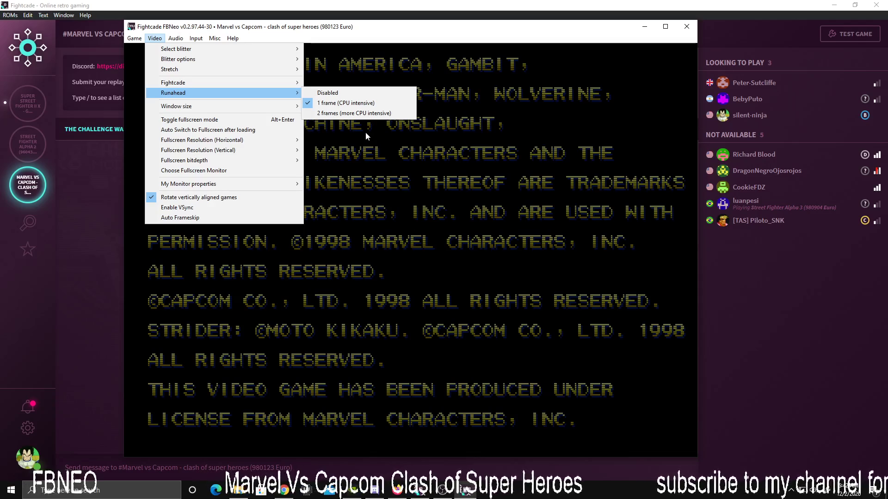
{"action": "left_click", "coordinate": [366, 134]}
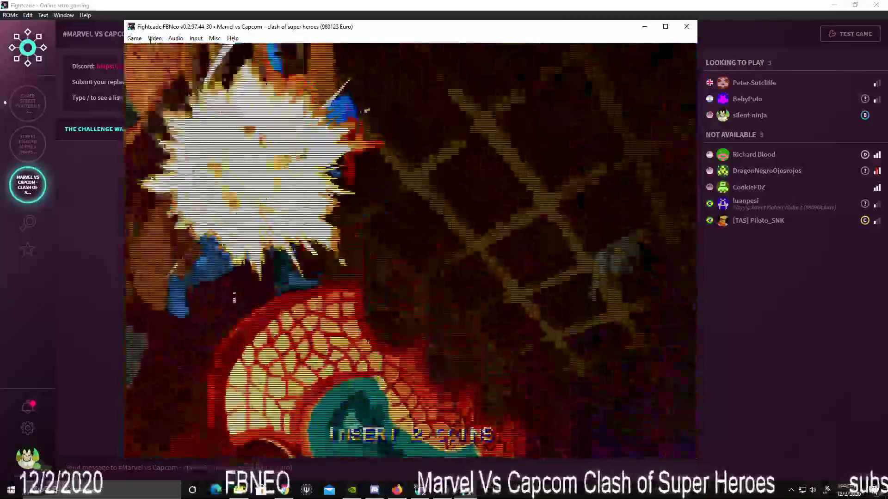
{"action": "left_click", "coordinate": [153, 39]}
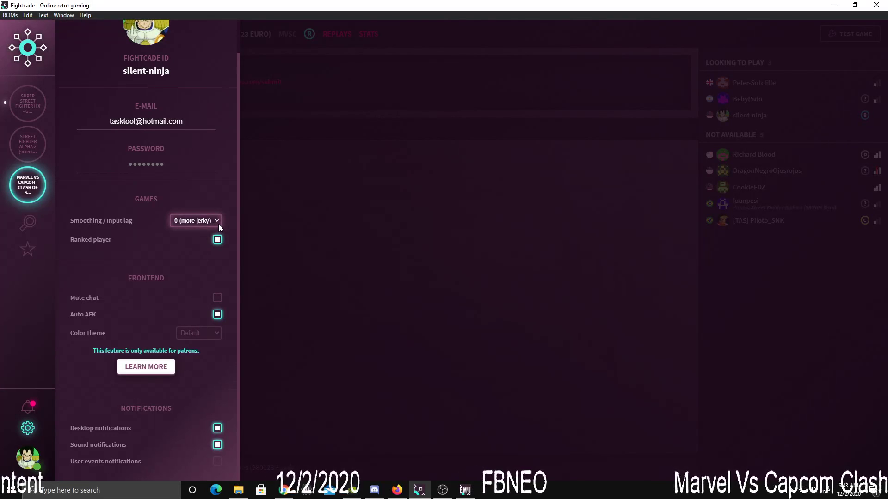
{"action": "left_click", "coordinate": [328, 401]}
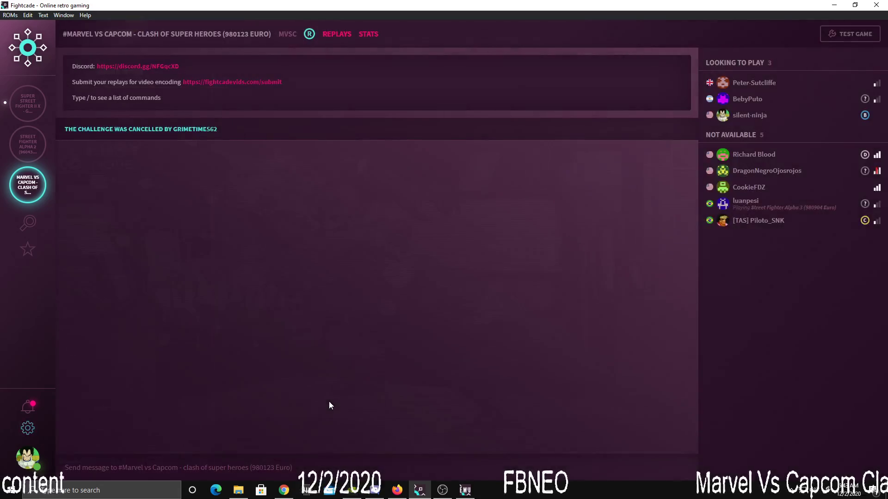
{"action": "left_click", "coordinate": [465, 490]}
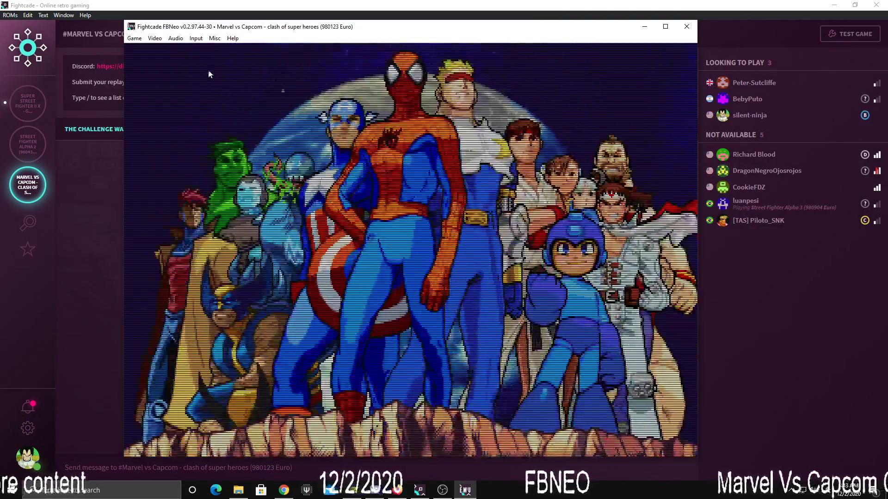
- Examine the emulator's video options, including Runahead and Window size, without changing any of them
{"action": "left_click", "coordinate": [155, 38]}
{"action": "mouse_move", "coordinate": [192, 96]}
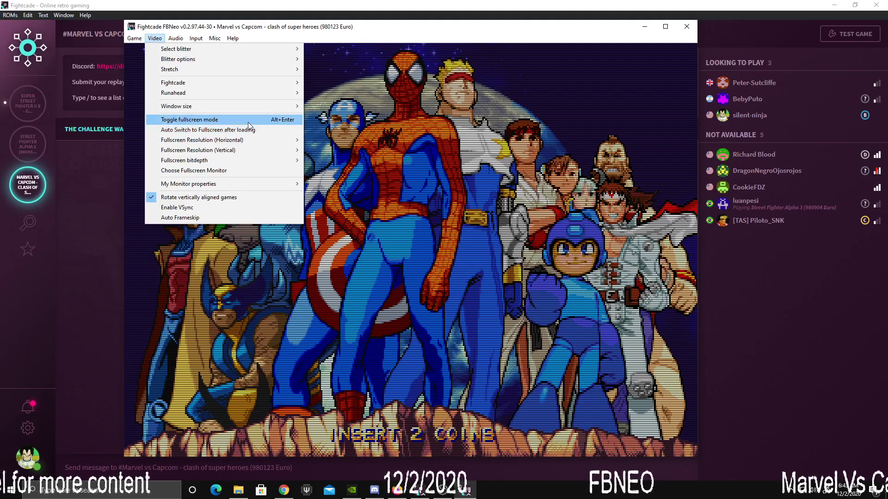
{"action": "left_click", "coordinate": [382, 153]}
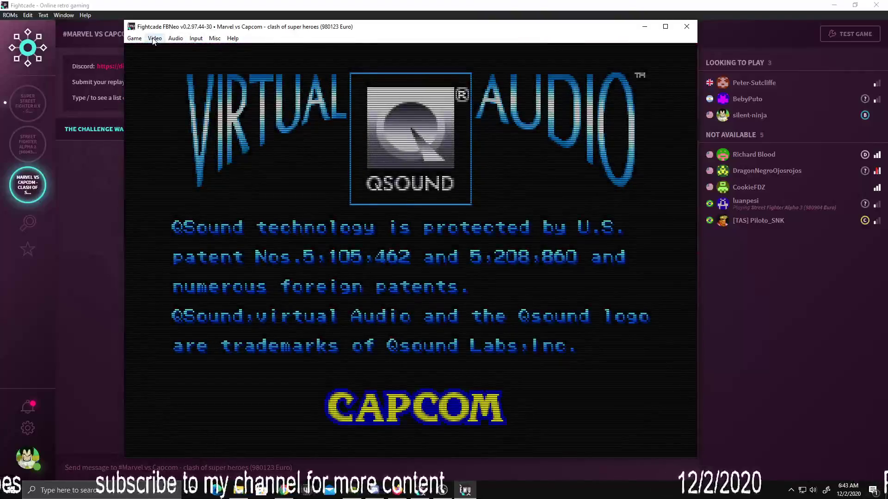
{"action": "left_click", "coordinate": [155, 39]}
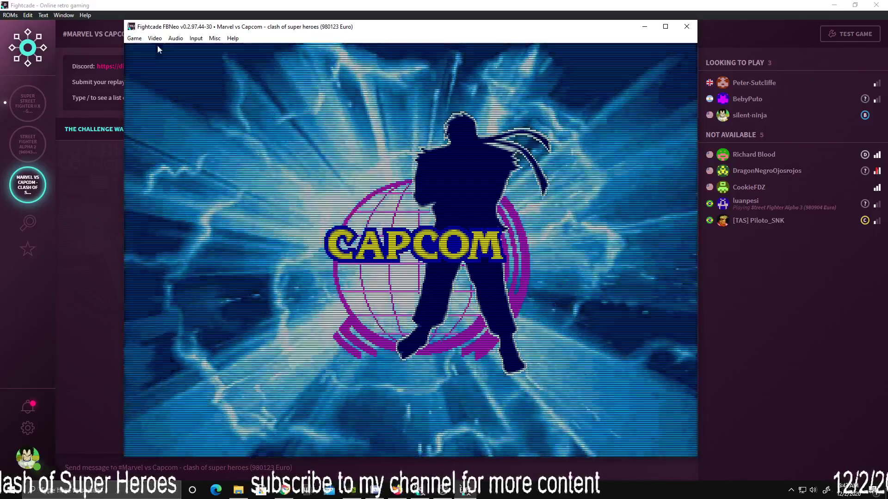
{"action": "left_click", "coordinate": [155, 38]}
{"action": "mouse_move", "coordinate": [200, 88]}
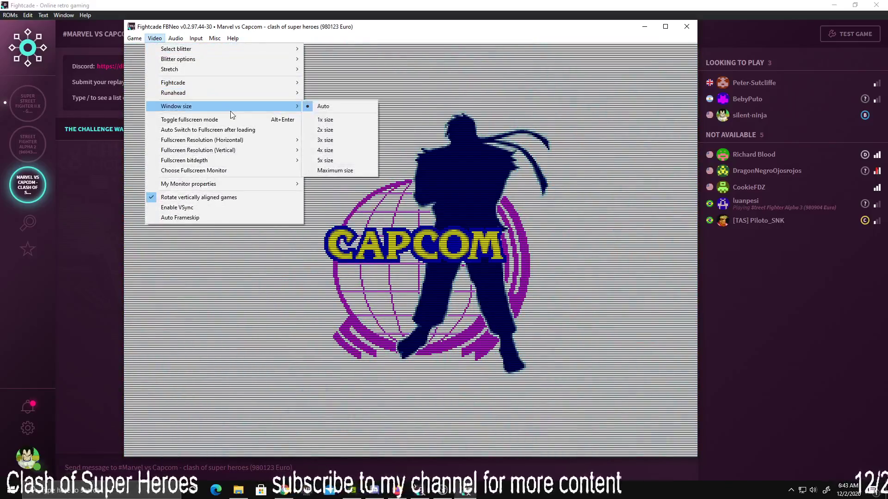
{"action": "left_click", "coordinate": [386, 121]}
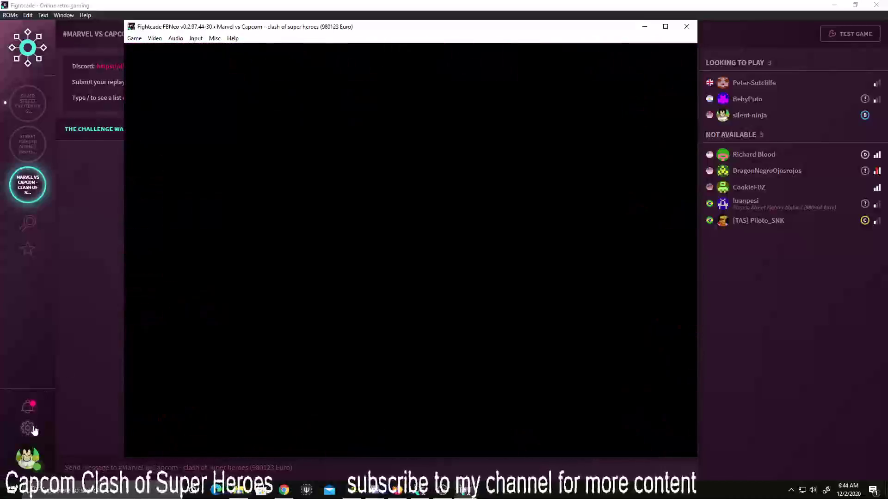
- Check Smoothing / Input lag in the Fightcade settings again, and check the Runahead selection in the emulator
{"action": "left_click", "coordinate": [28, 428]}
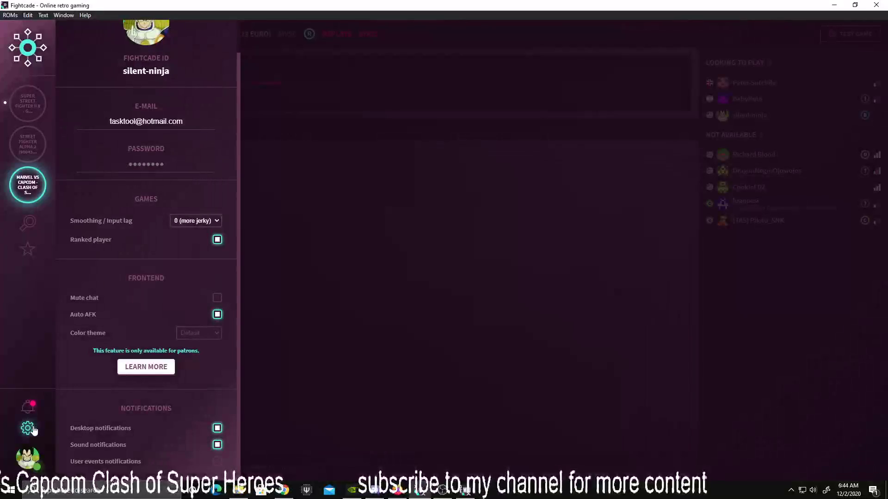
{"action": "left_click", "coordinate": [285, 229]}
{"action": "left_click", "coordinate": [464, 494]}
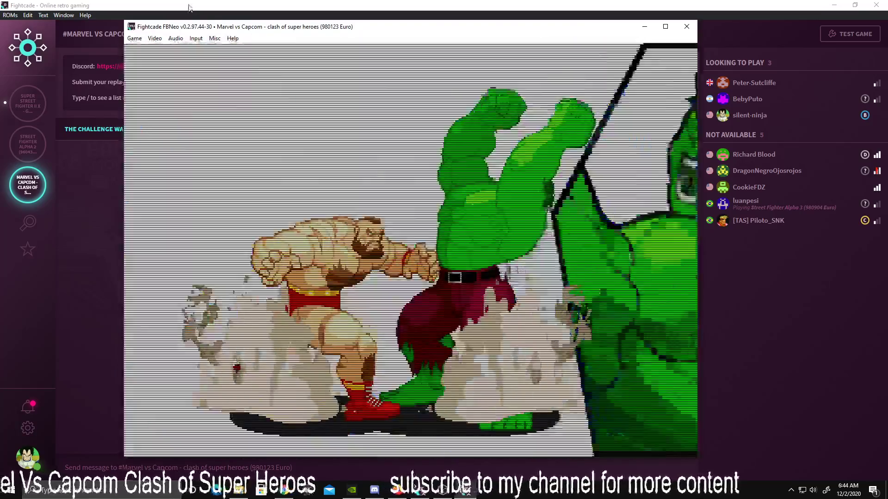
{"action": "left_click", "coordinate": [155, 38]}
{"action": "mouse_move", "coordinate": [214, 96]}
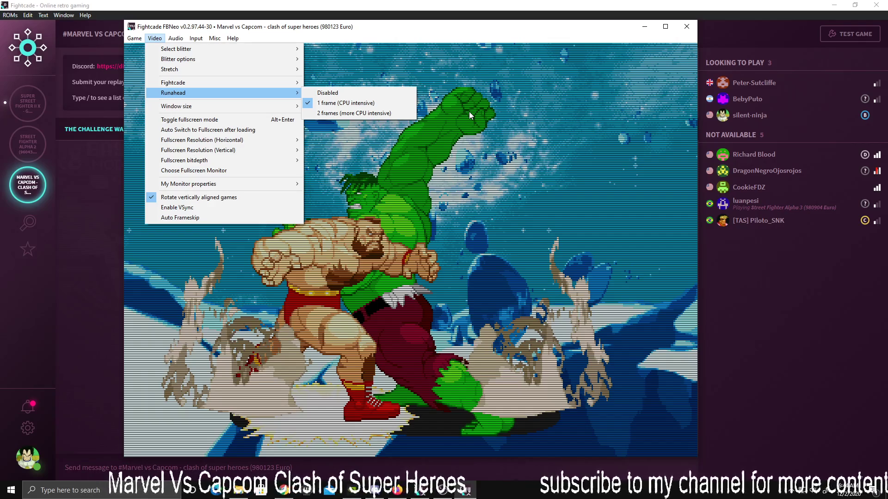
{"action": "left_click", "coordinate": [503, 123]}
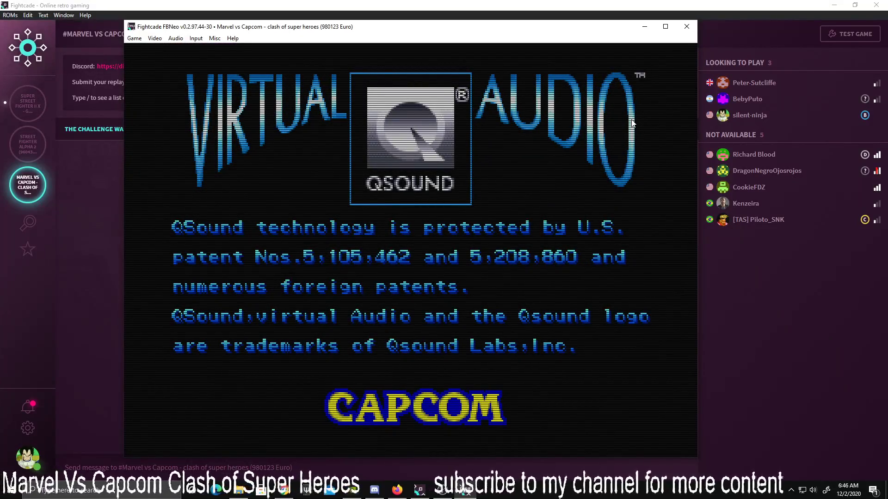
- Open the Runahead choices for the running test game
{"action": "left_click", "coordinate": [154, 39]}
{"action": "mouse_move", "coordinate": [225, 97]}
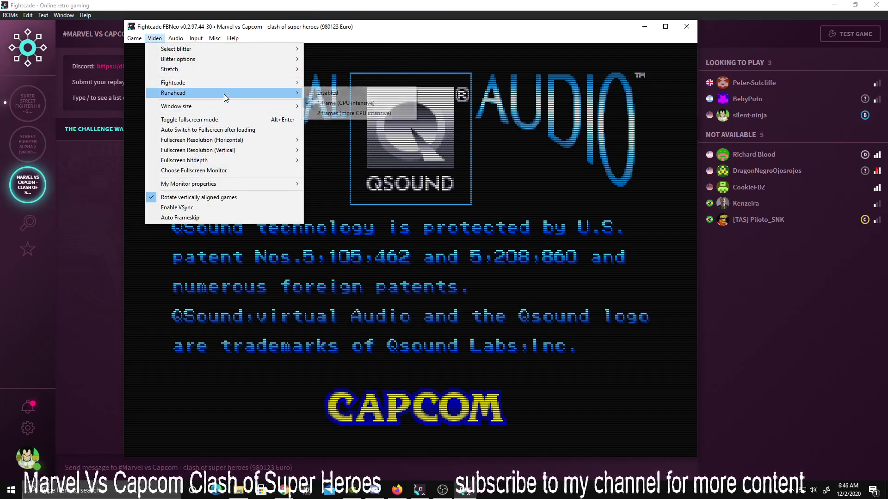